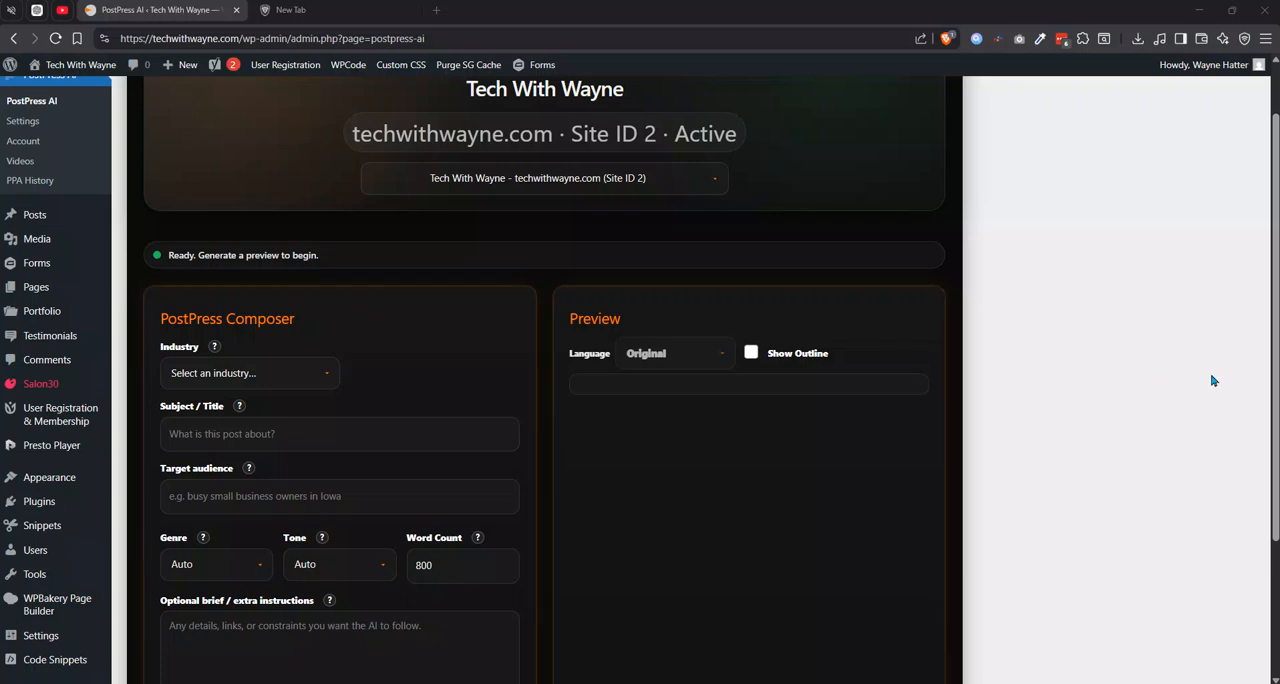
Set the post's industry to Beauty / Salon / Spa in the PostPress Composer.
scroll(393, 282, "down", 2)
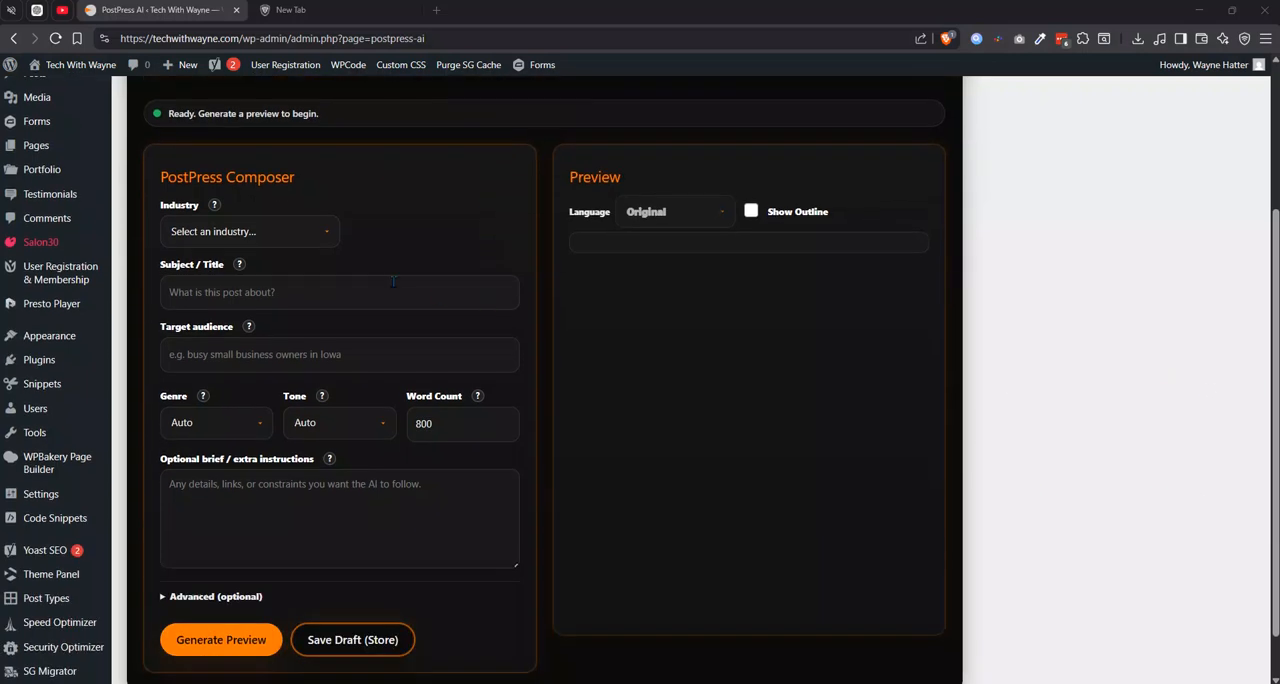
left_click(304, 233)
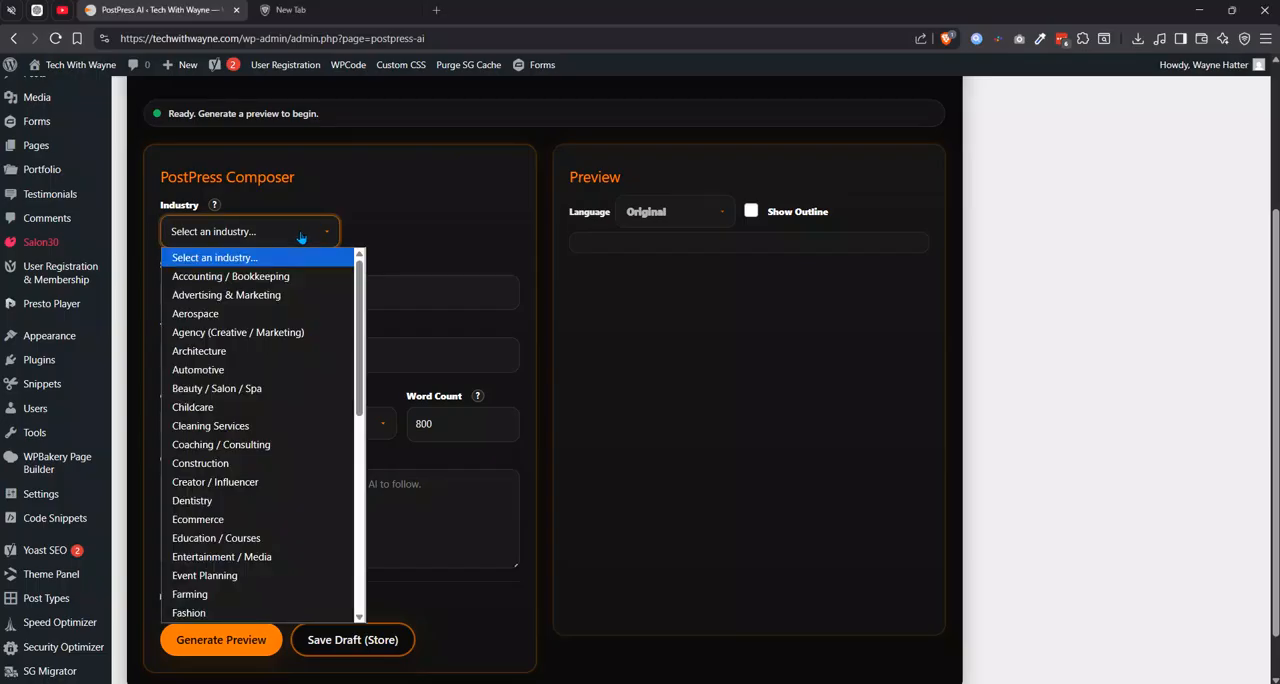
left_click(236, 394)
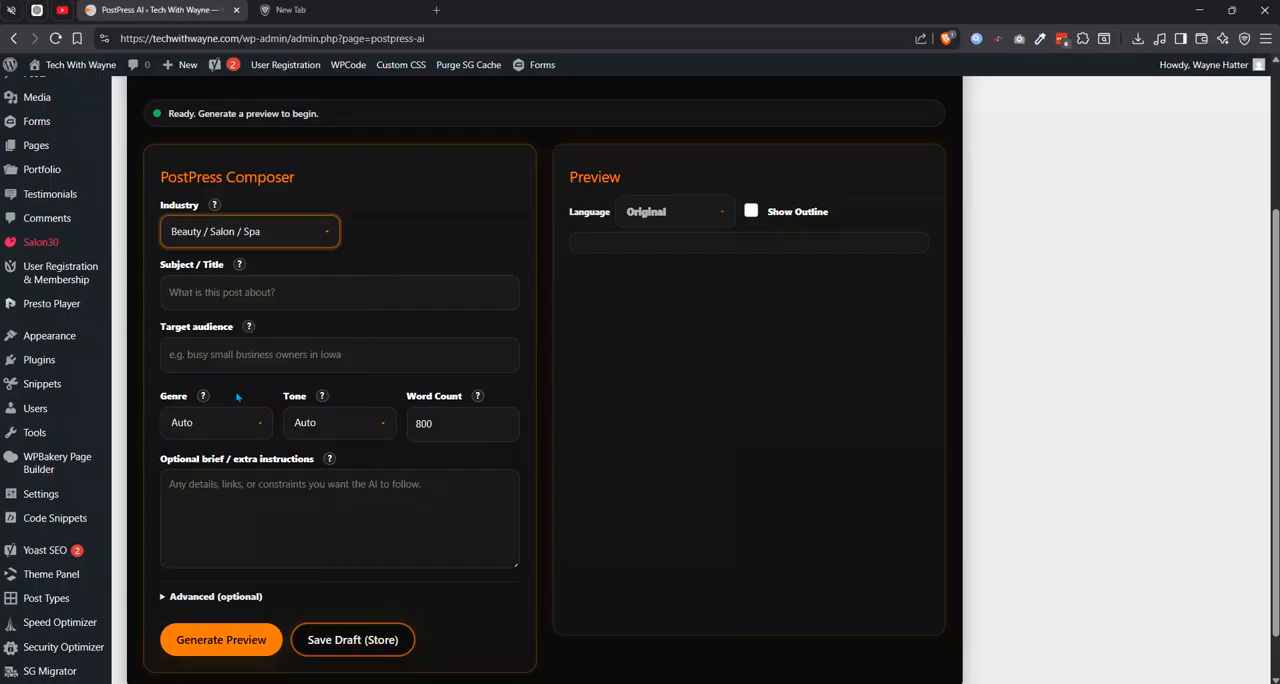
Paste "What to Know Before Booking Your First Microneedling Session" as the post's subject.
scroll(238, 397, "down", 1)
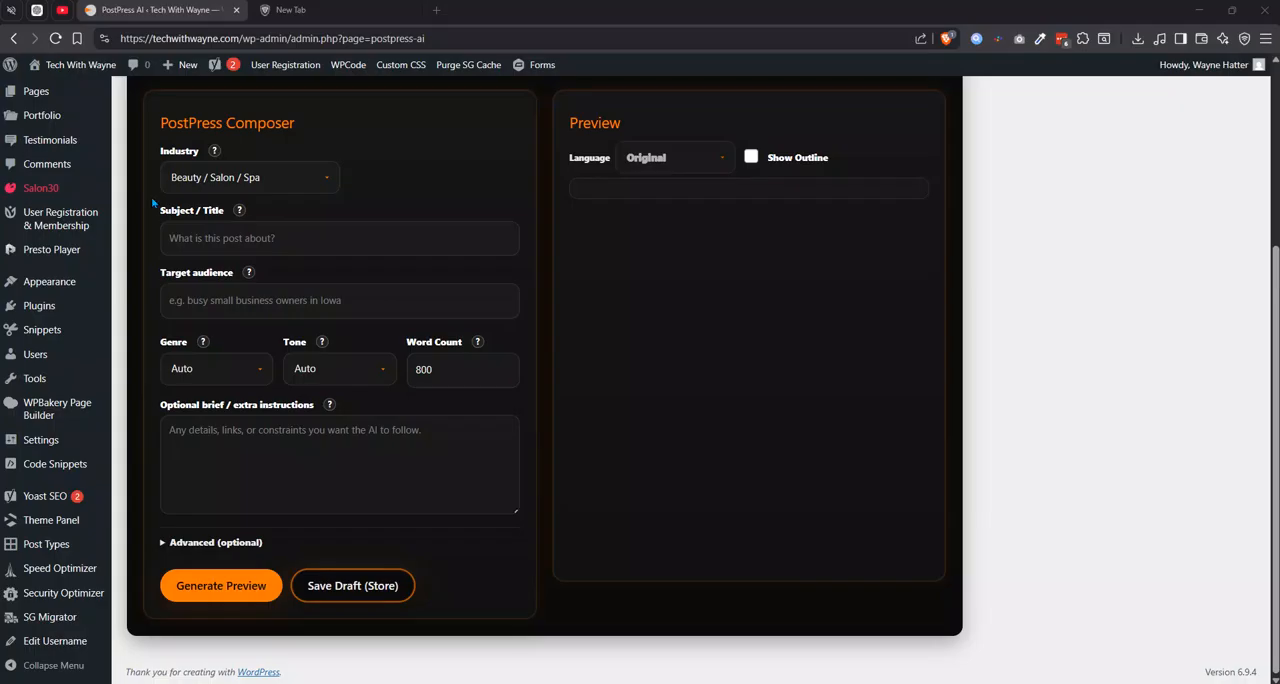
left_click(330, 242)
right_click(330, 242)
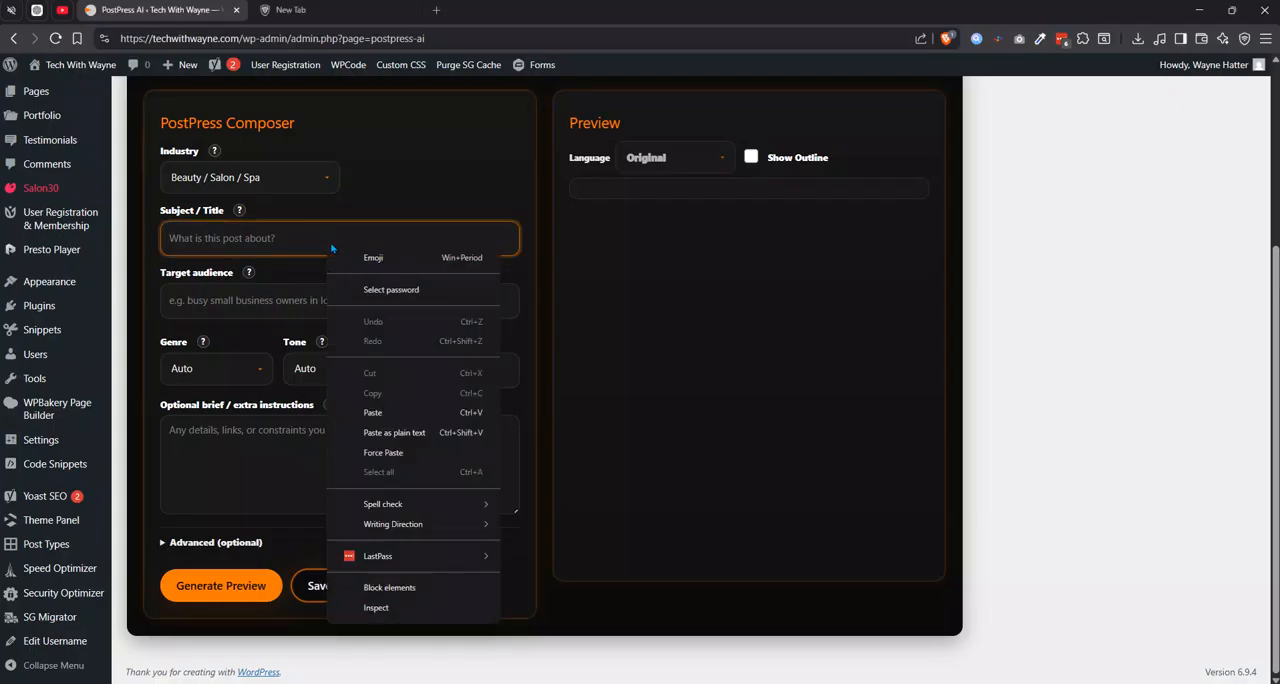
left_click(414, 433)
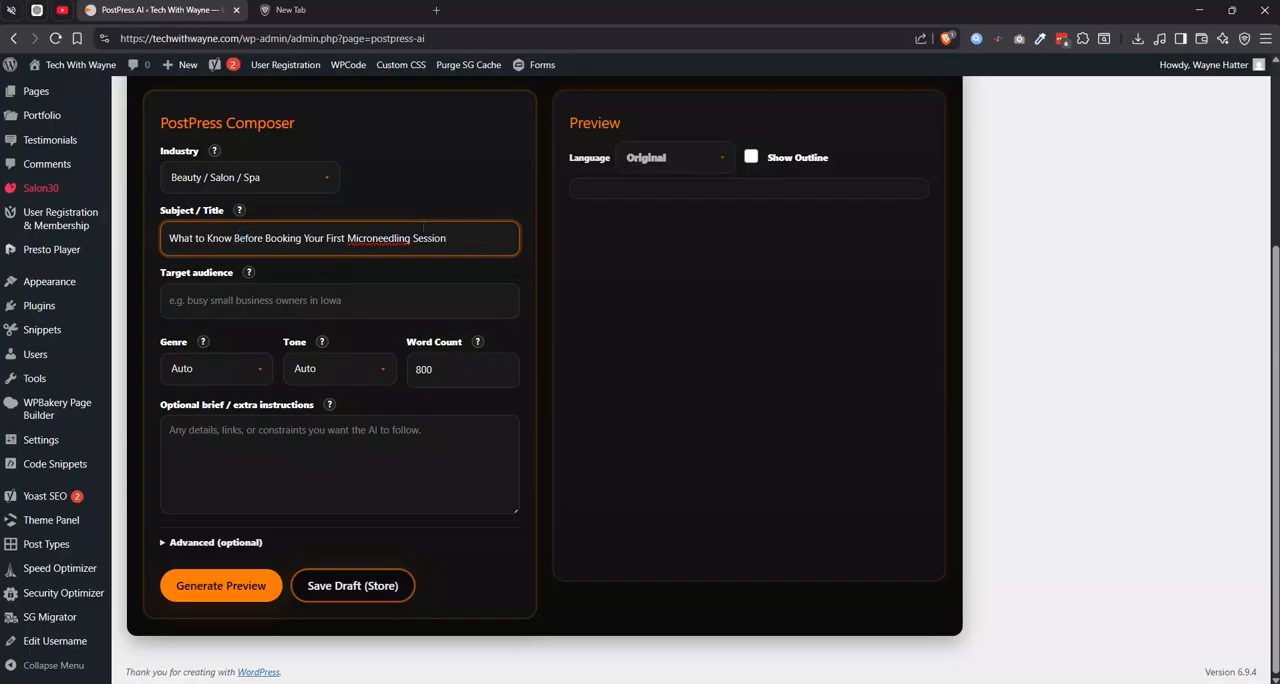
Paste "Women in Phoenix researching their first microneedling appointment" as the target audience.
key("alt+Tab")
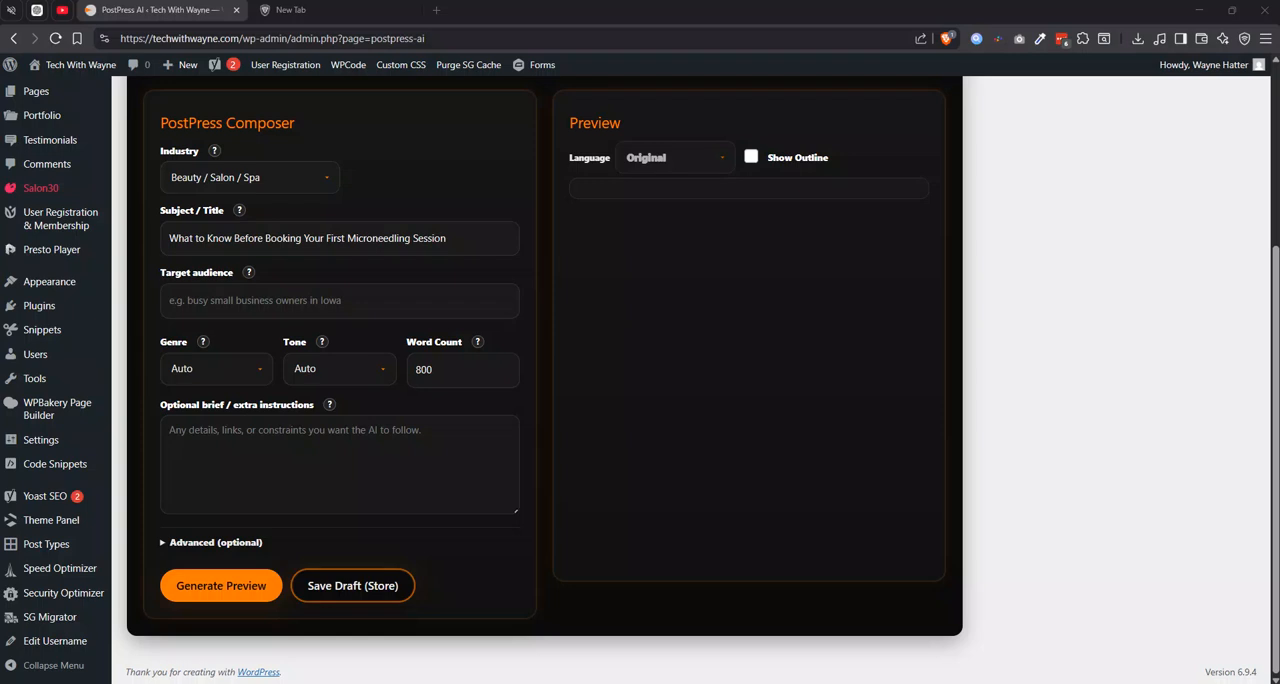
left_click(400, 300)
right_click(400, 300)
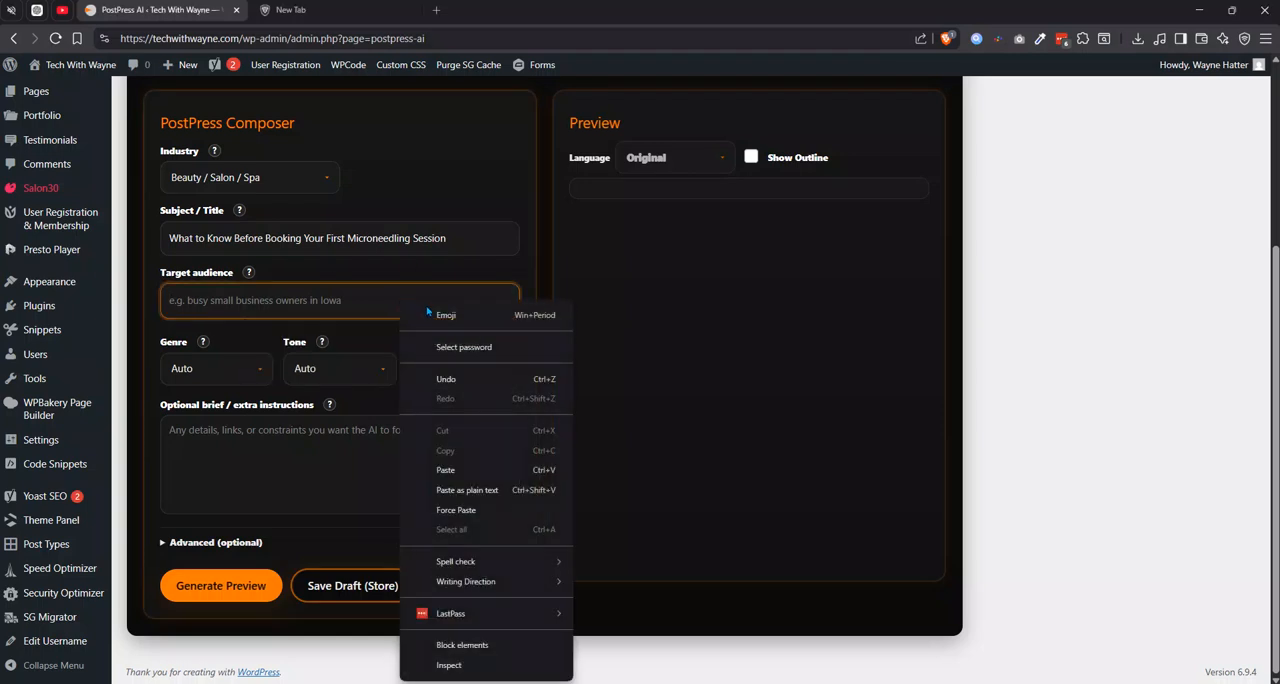
left_click(446, 470)
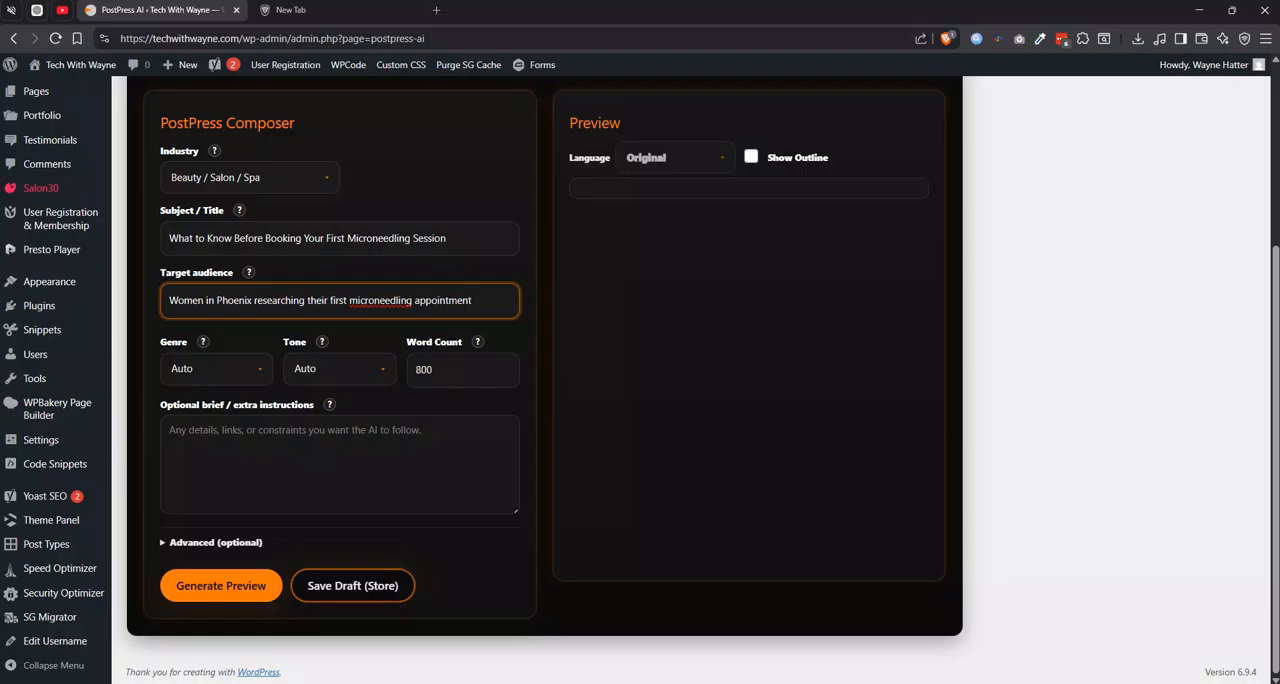
Set the post's genre to Guide and its tone to Warm.
left_click(248, 383)
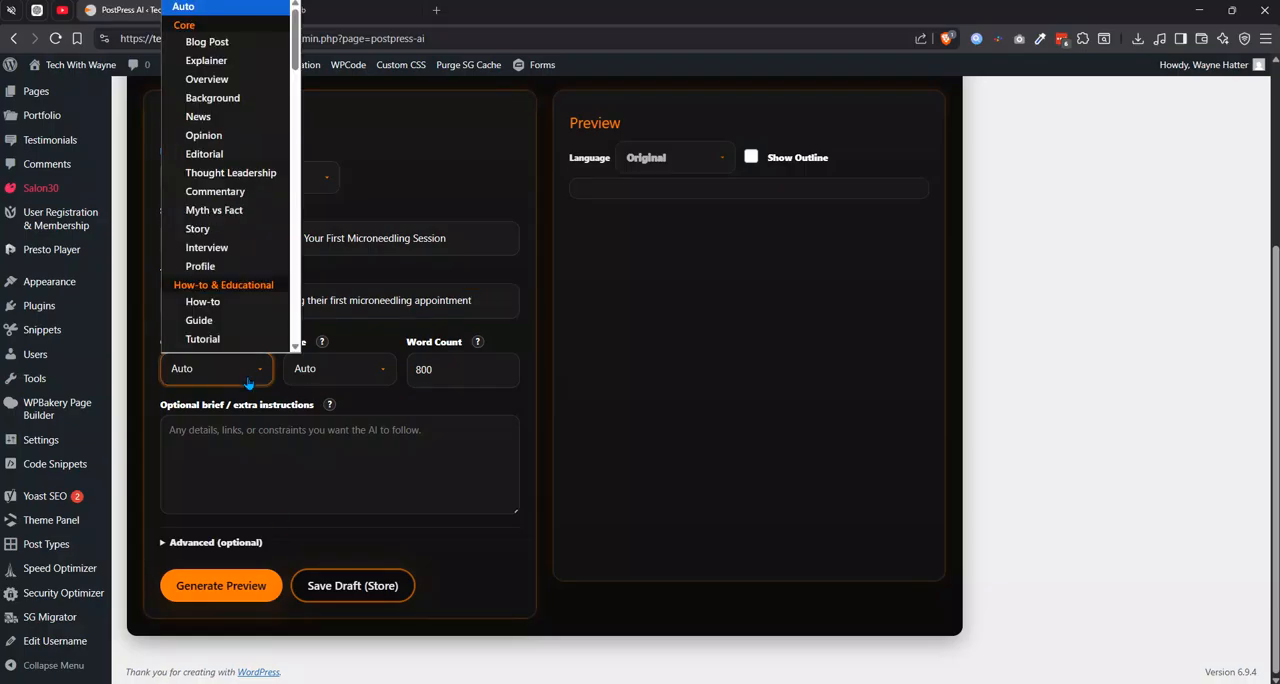
scroll(235, 310, "down", 1)
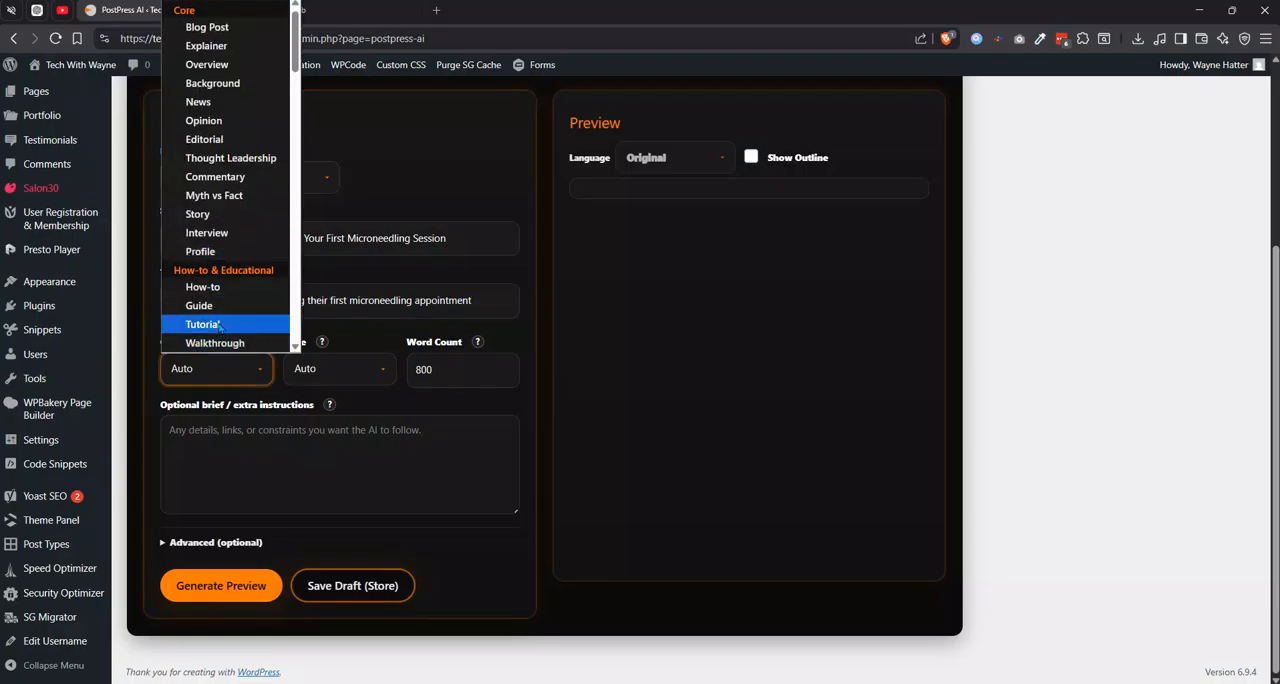
left_click(222, 308)
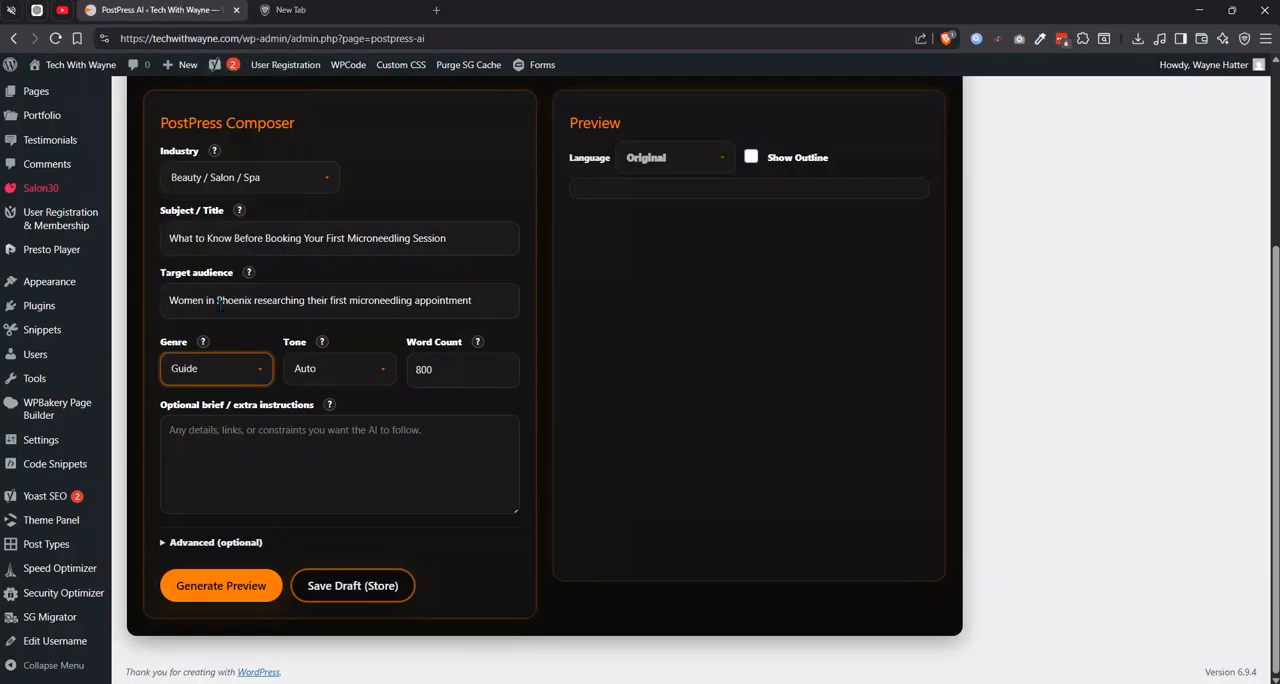
left_click(356, 376)
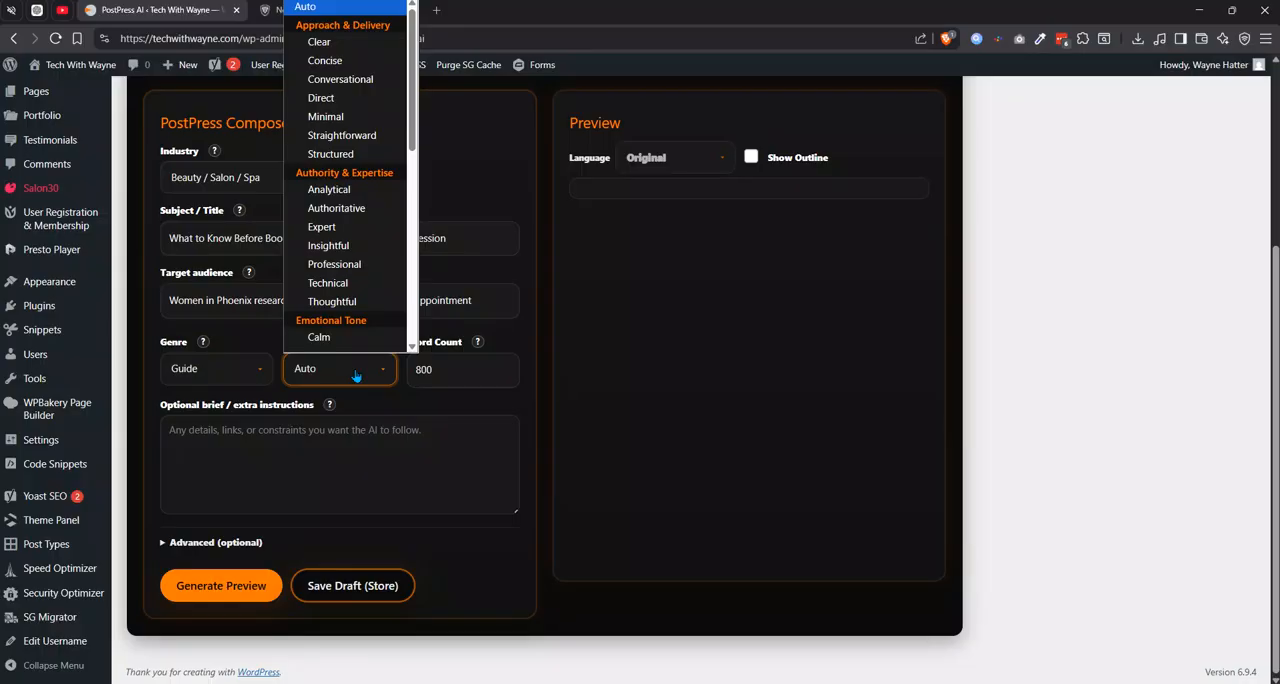
key("w")
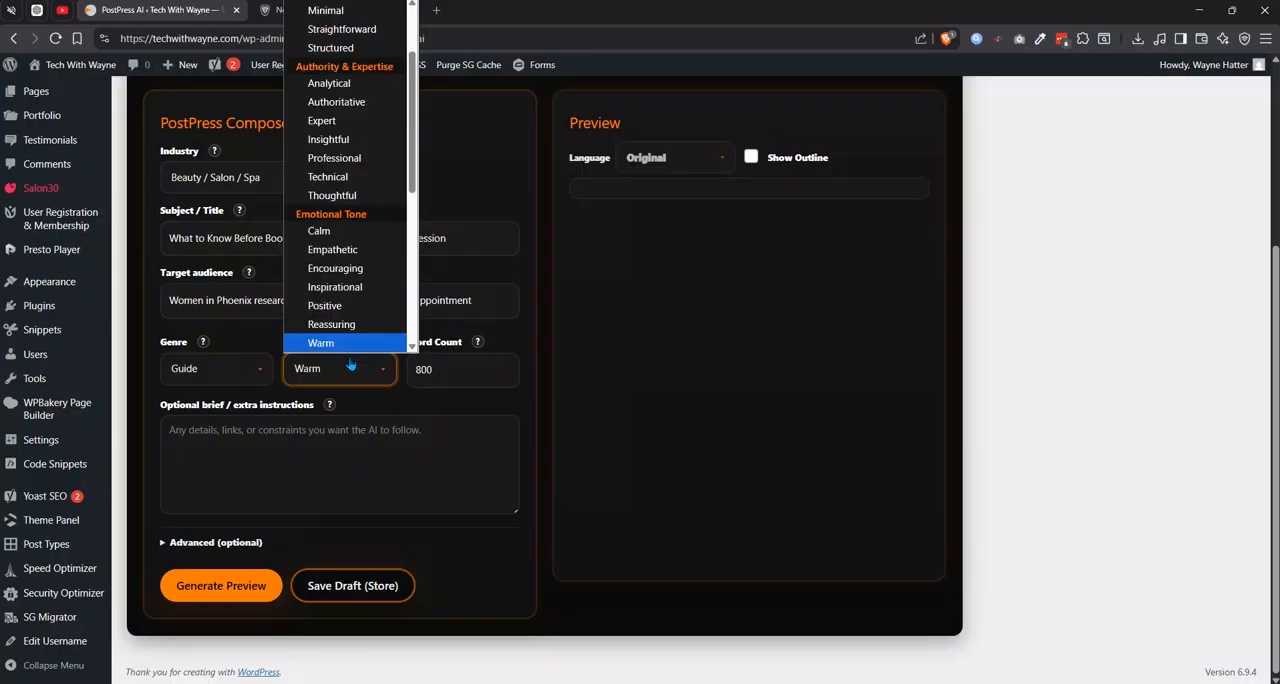
left_click(356, 350)
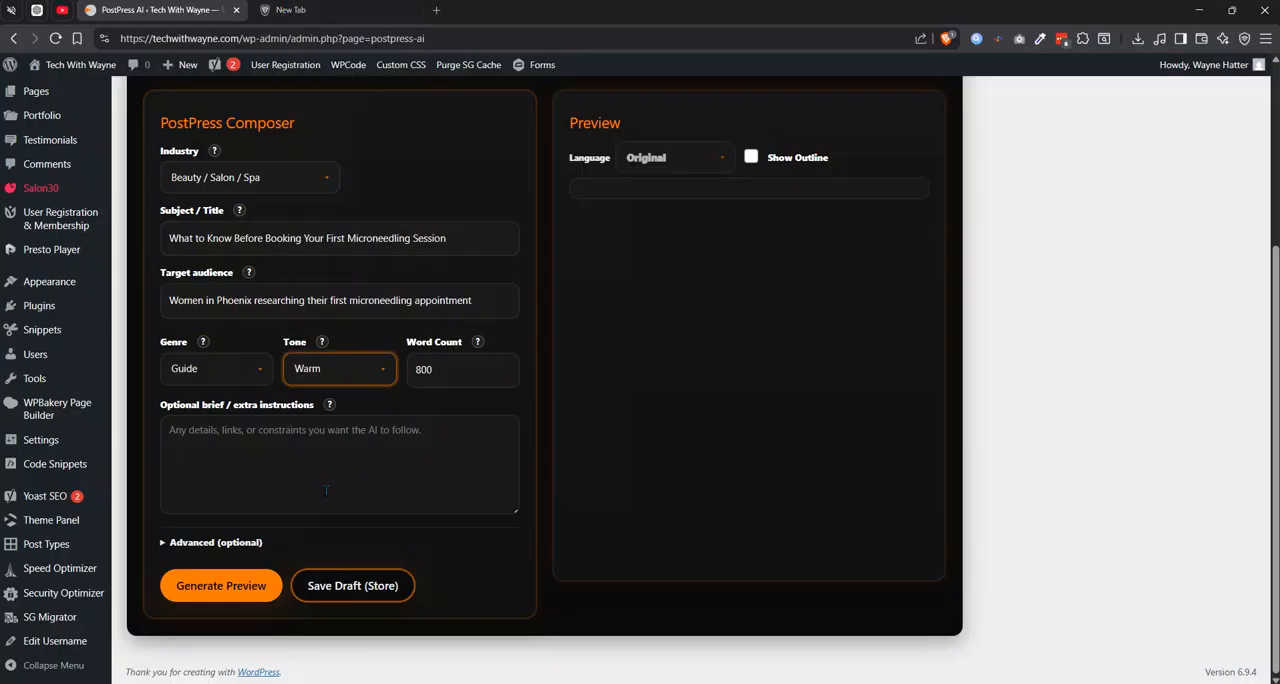
Set the post's word count to 400.
left_click(420, 369)
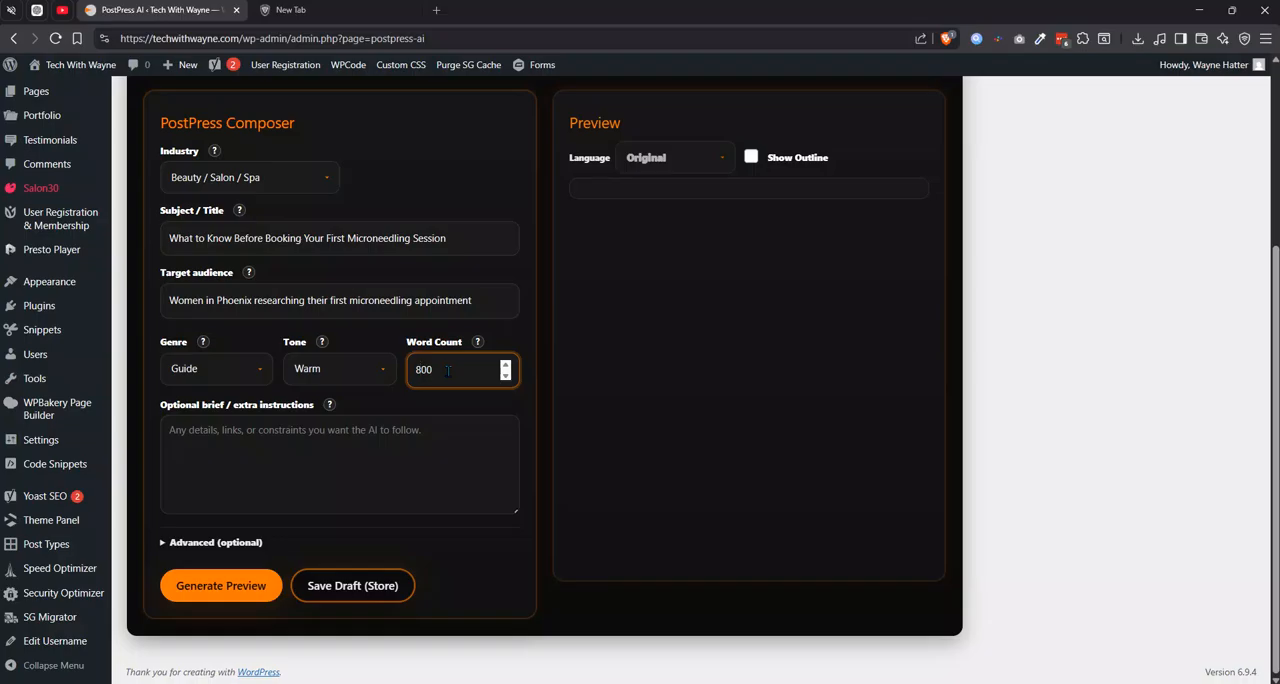
left_click_drag(448, 371, 371, 367)
type("500")
left_click_drag(418, 369, 406, 371)
type("4")
Paste the optional brief asking for a warm, polished, not overly clinical spa article on first-time microneedling expectations, preparation and questions to ask.
left_click(339, 471)
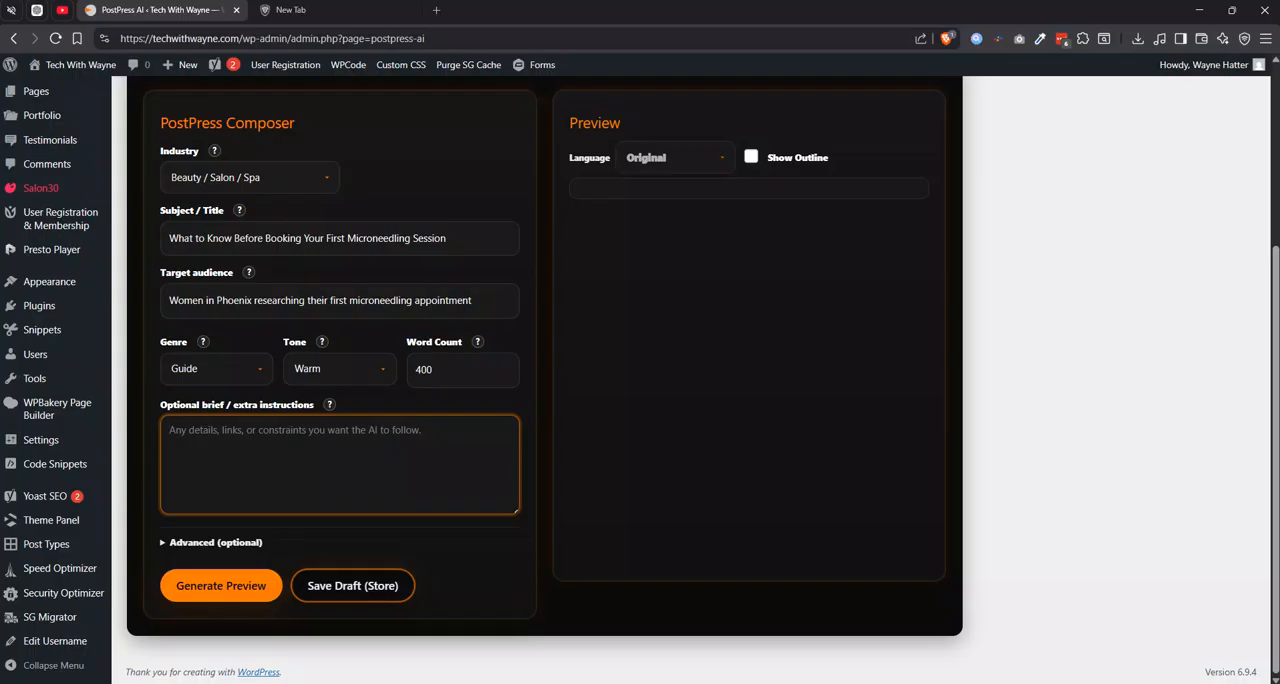
key("alt+Tab")
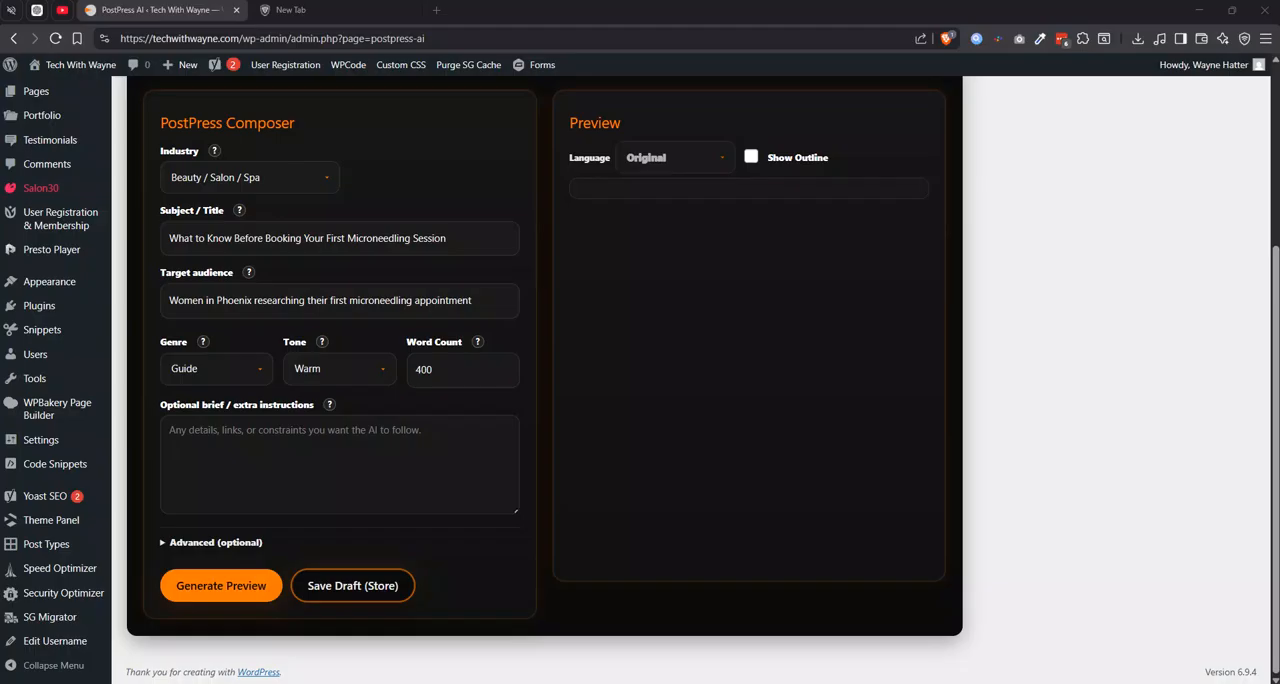
left_click(264, 468)
right_click(263, 465)
left_click(372, 273)
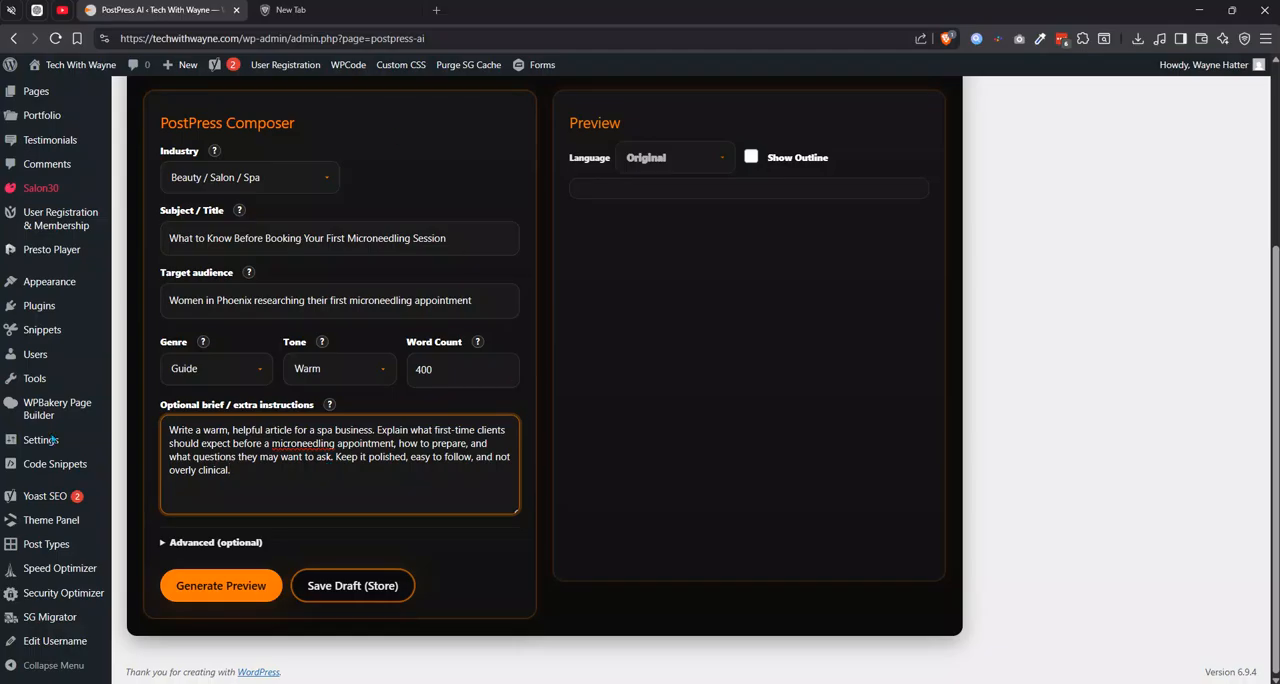
Generate the article preview from the completed composer fields and go to its beginning.
left_click(226, 592)
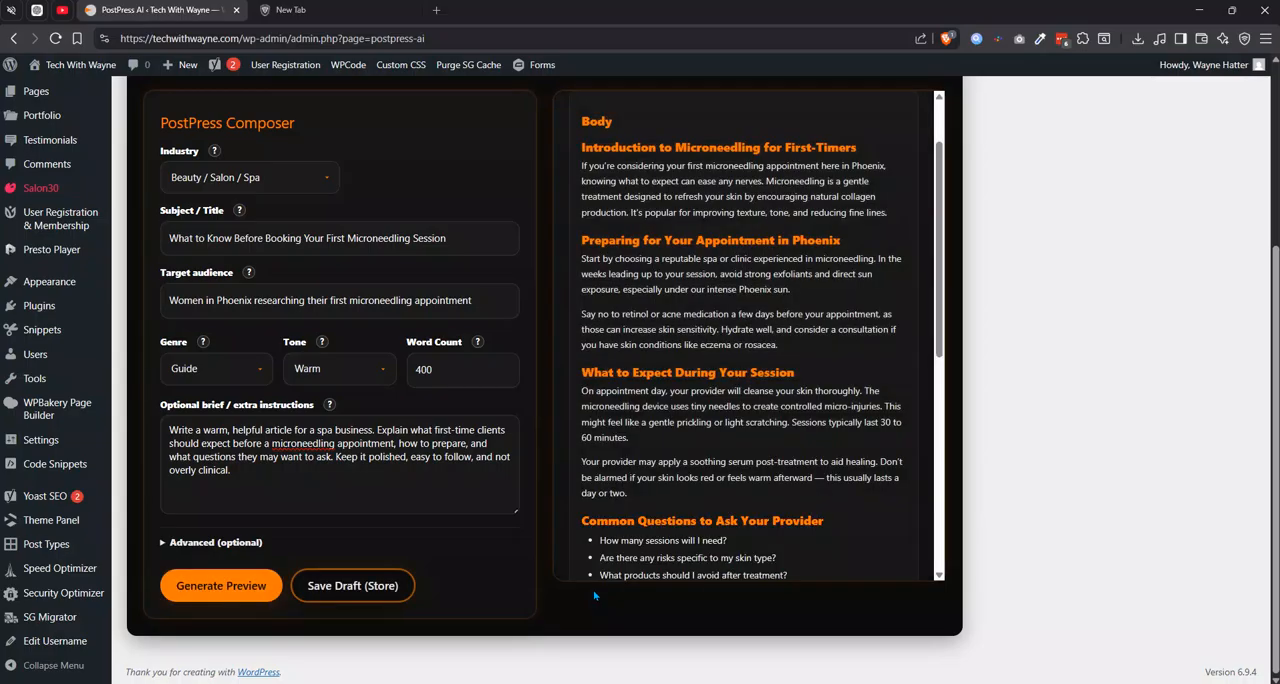
scroll(808, 477, "up", 2)
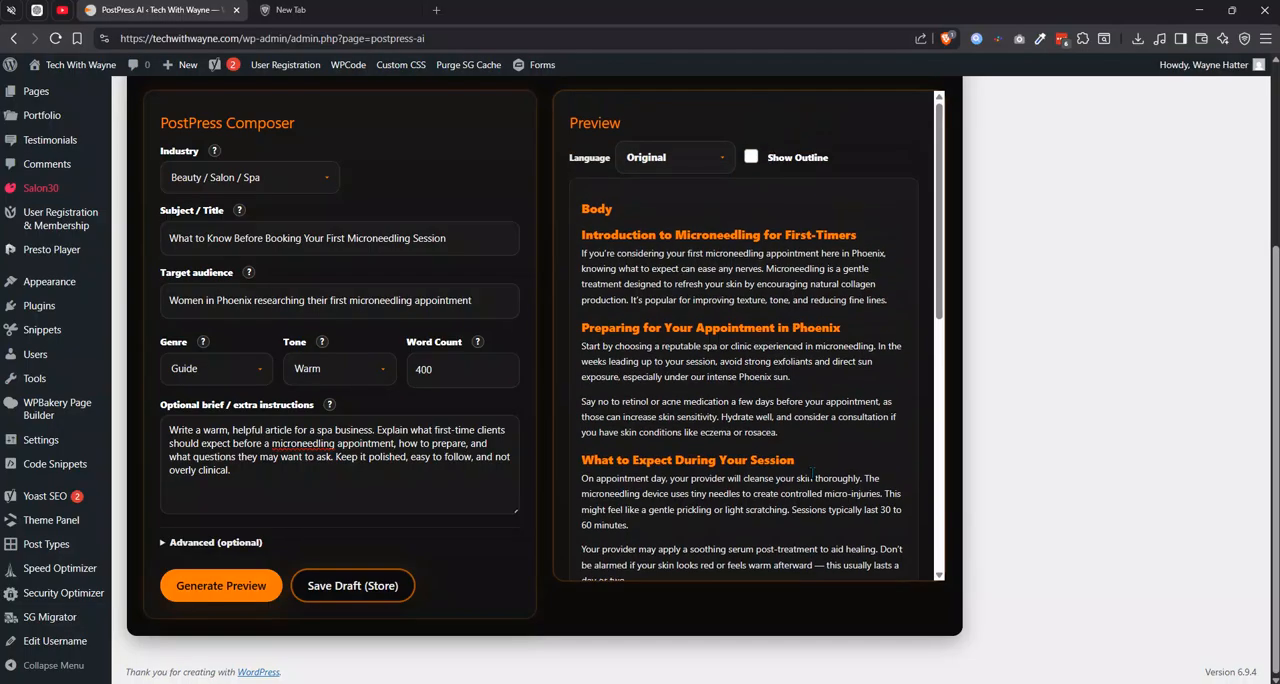
Read through the generated microneedling article down to its closing checklist and save it as a draft.
left_click(437, 369)
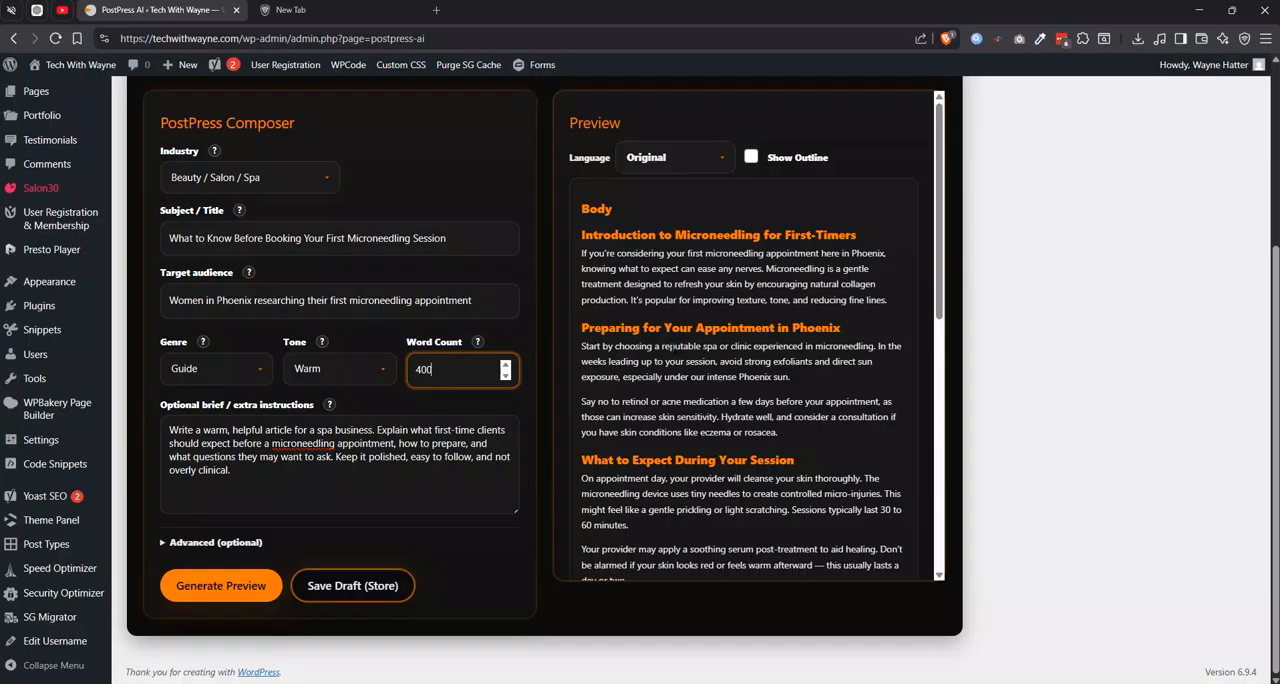
scroll(688, 313, "down", 3)
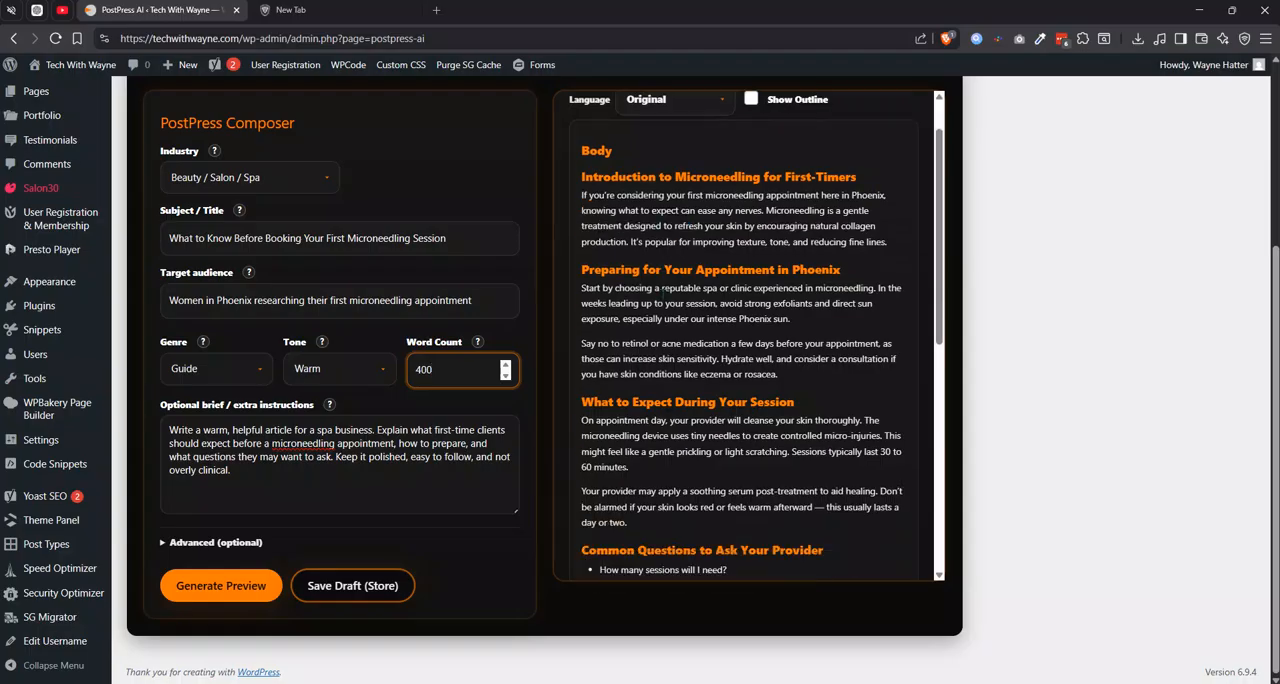
scroll(688, 313, "down", 1)
scroll(688, 313, "down", 3)
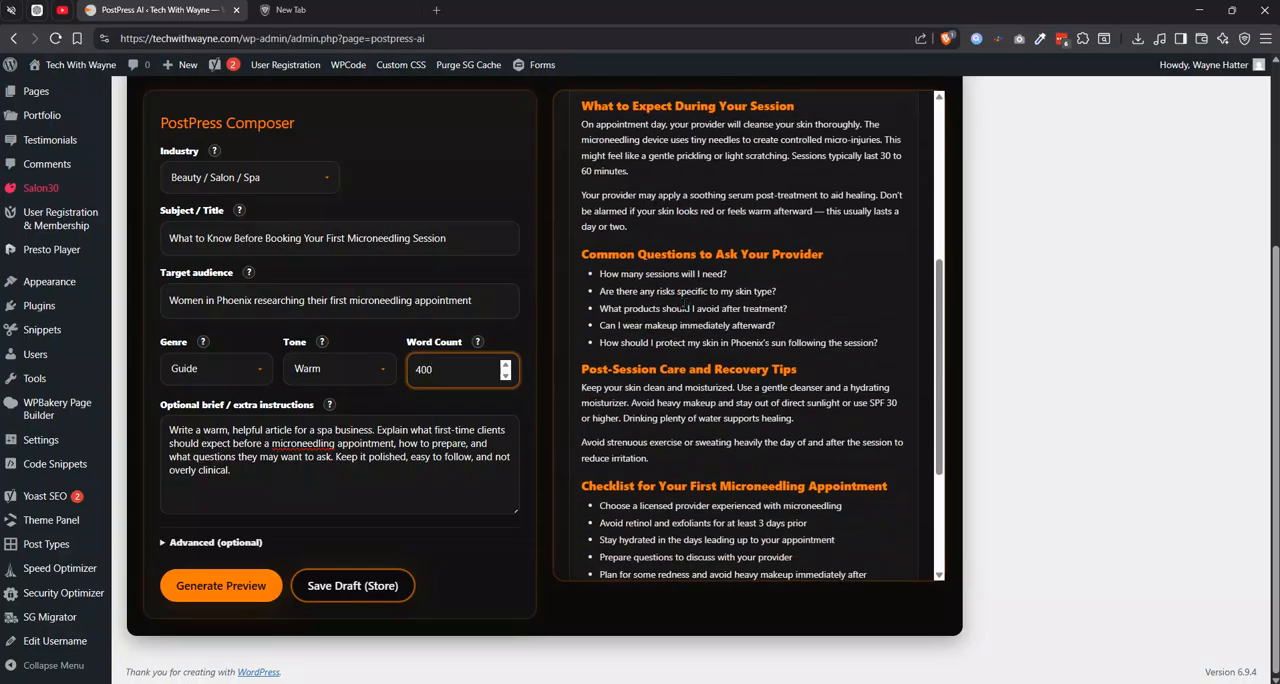
scroll(648, 390, "down", 1)
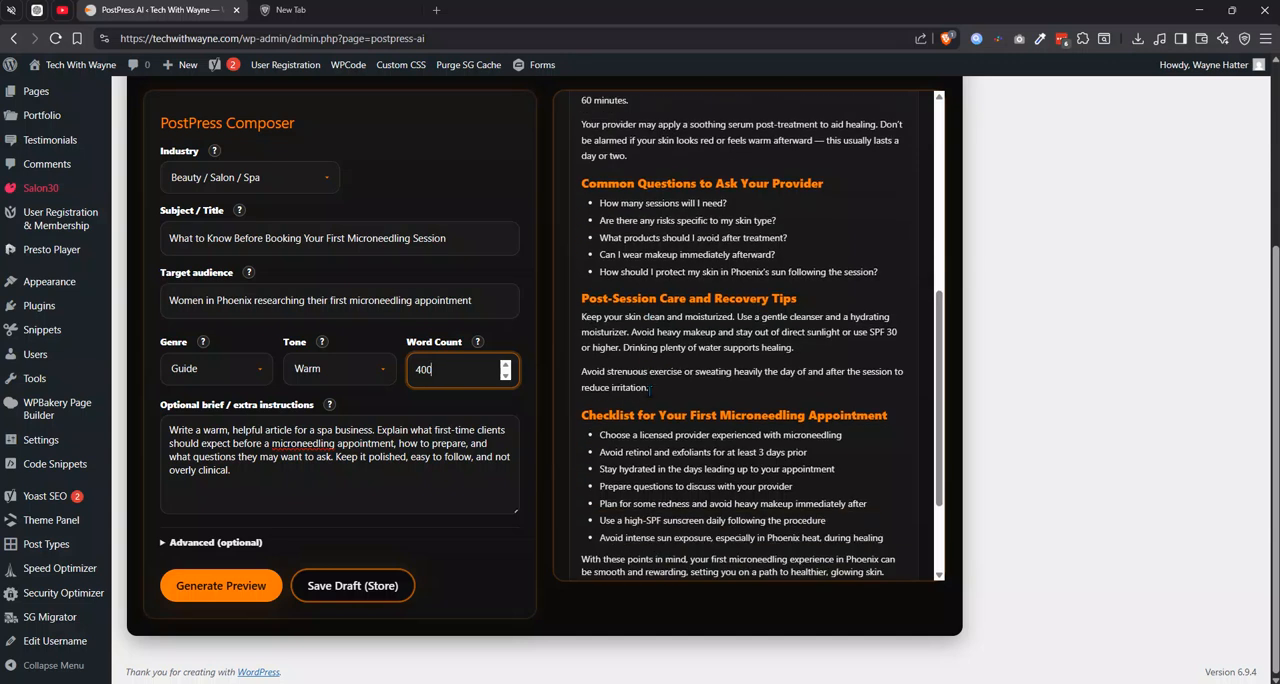
left_click(364, 588)
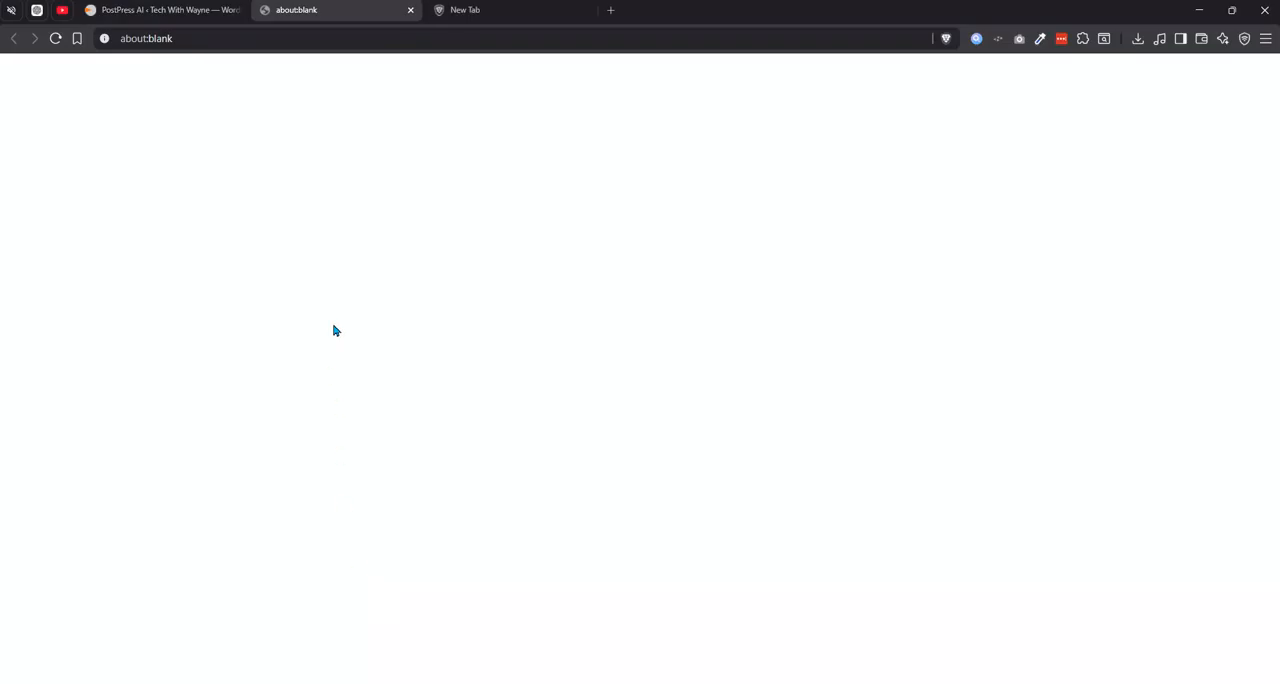